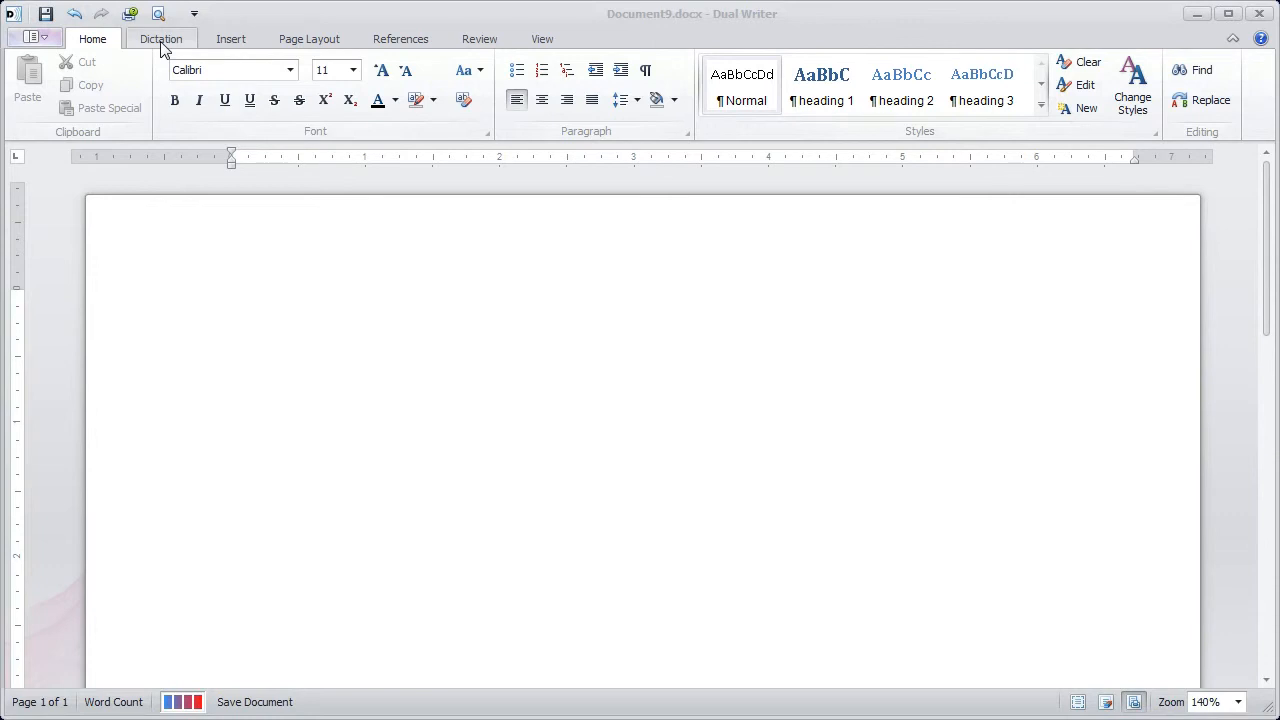
Step: Turn on dictation and dictate "Dictation is now on. The dictation button now has a red light."
left_click(162, 44)
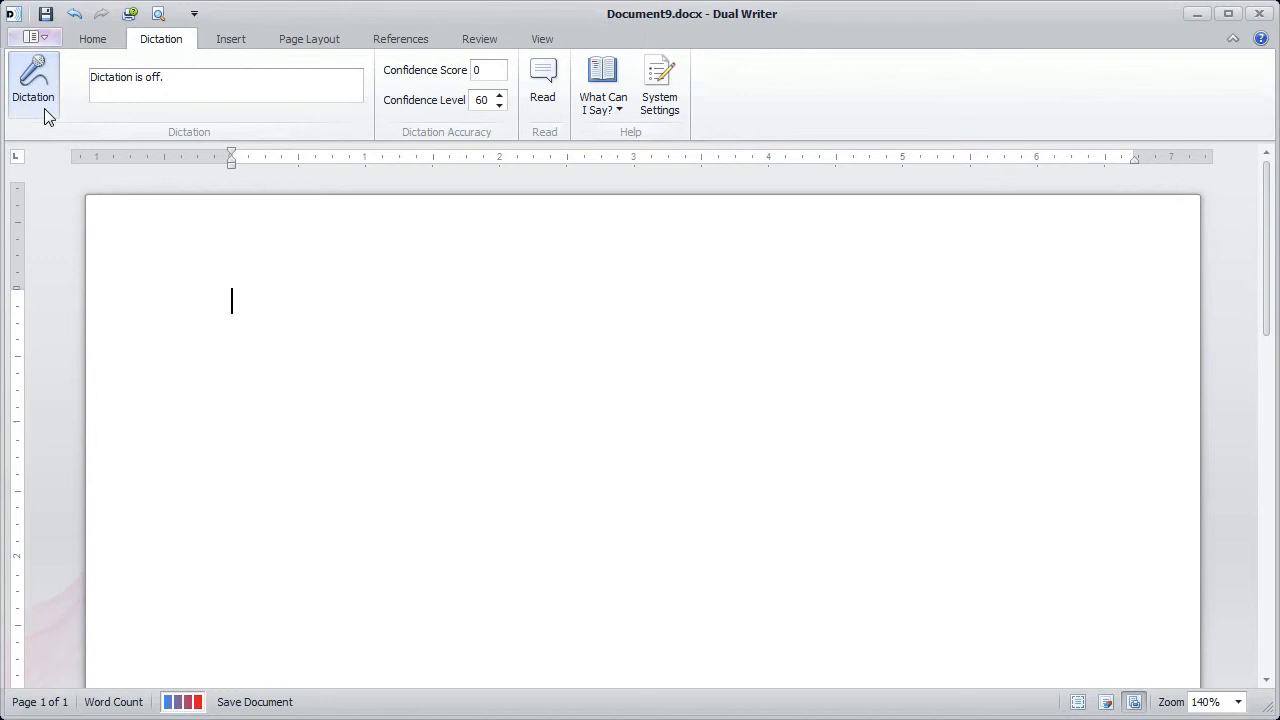
left_click(33, 85)
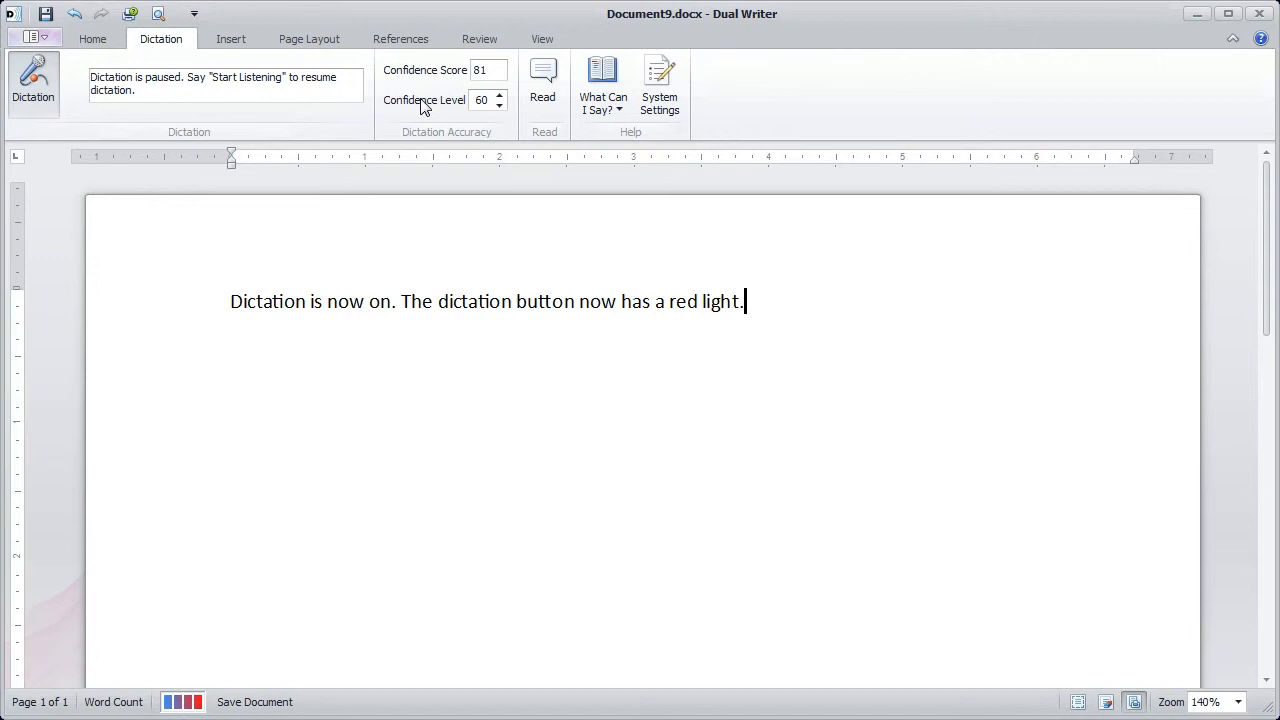
Step: Set the dictation confidence level to 70
left_click(500, 102)
left_click(500, 102)
left_click(500, 102)
left_click(500, 102)
left_click(500, 96)
Step: Switch dictation off and on again, and dictate "A proper cup of coffee from a proper copper coffee pot." as a new paragraph
left_click(46, 97)
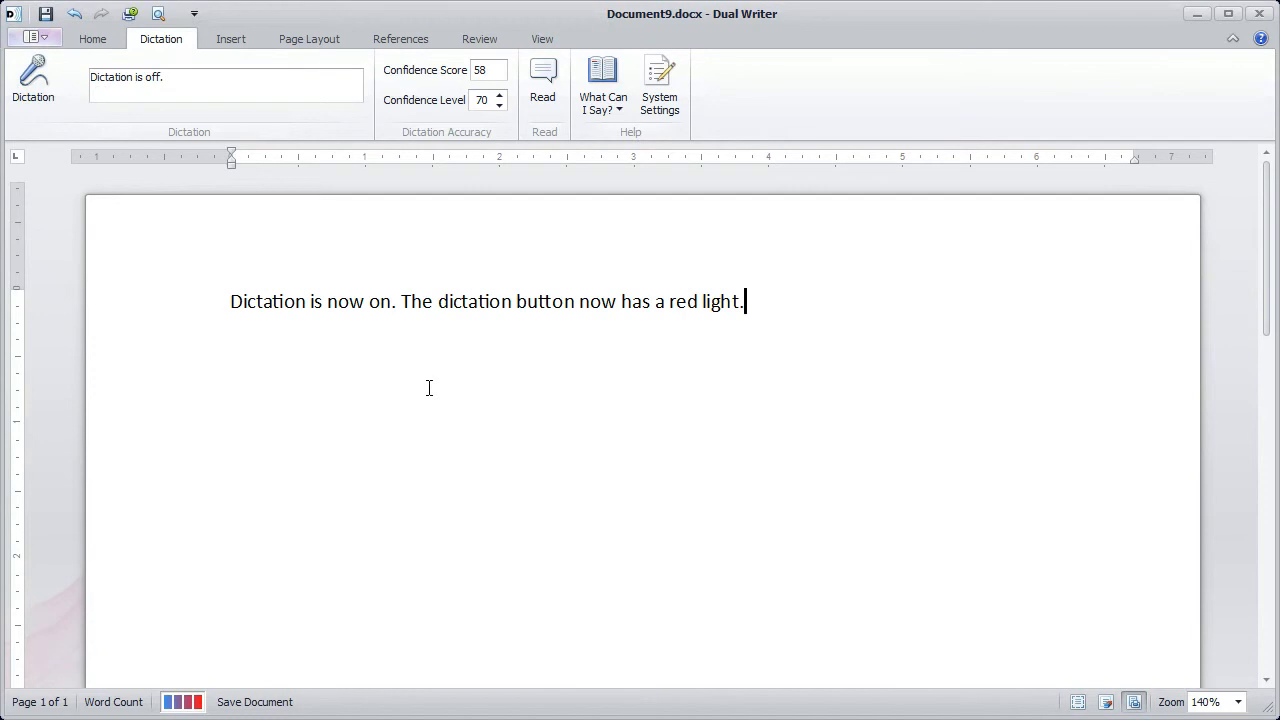
left_click(29, 91)
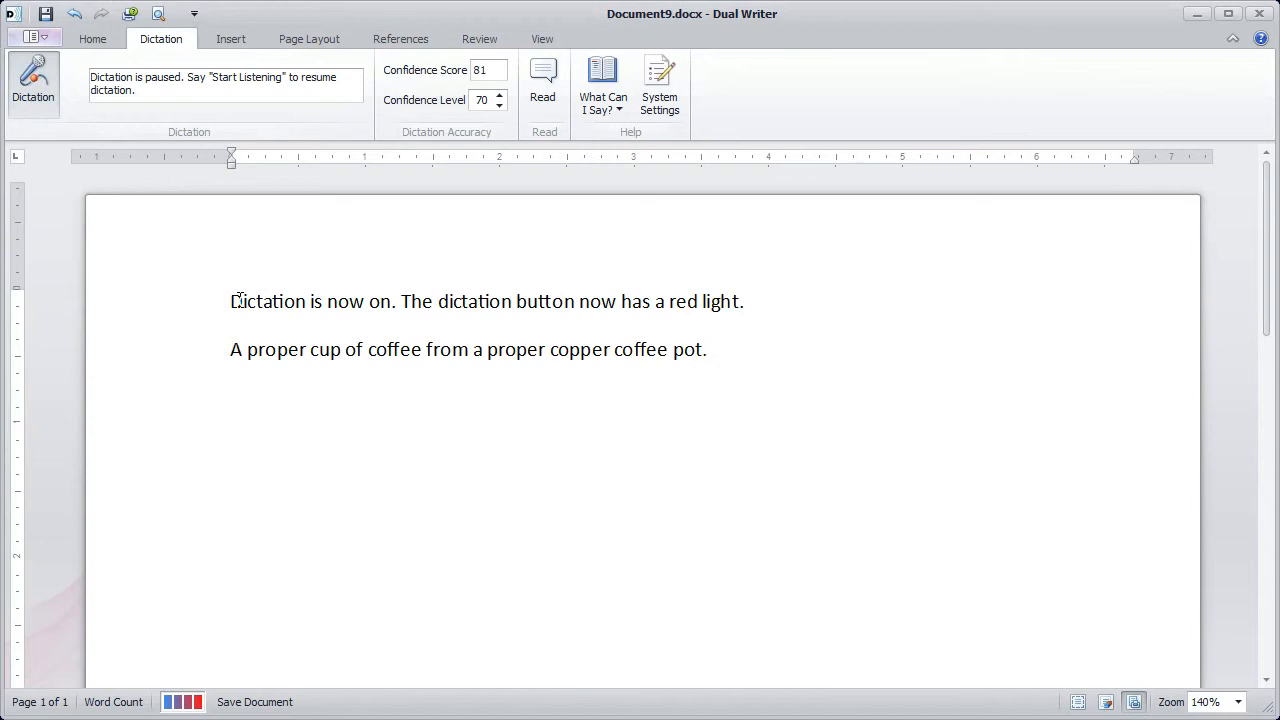
Step: Set the dictation confidence level to 85 and move the cursor to the end of the document
left_click(499, 97)
left_click(499, 97)
left_click(499, 97)
left_click(499, 97)
left_click(499, 97)
left_click(499, 97)
left_click(499, 97)
left_click(499, 97)
left_click(499, 97)
left_click(499, 97)
left_click(499, 97)
left_click(499, 97)
left_click(499, 97)
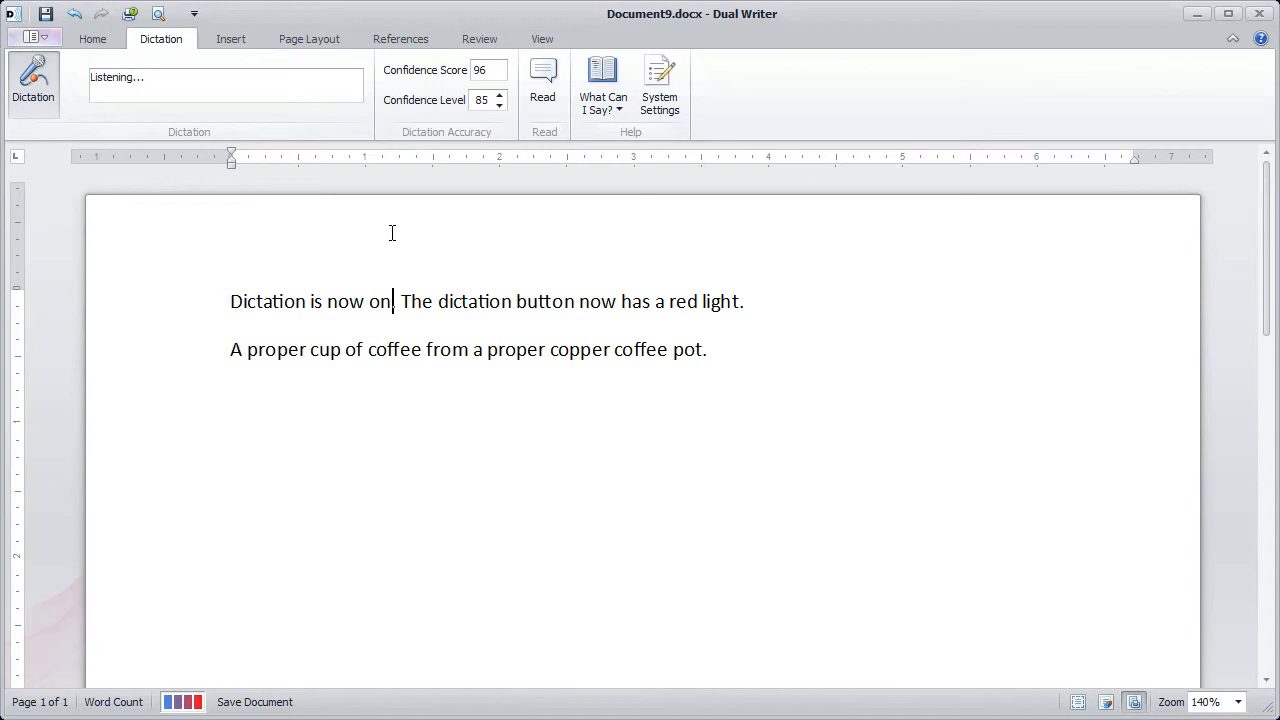
key("ctrl+End")
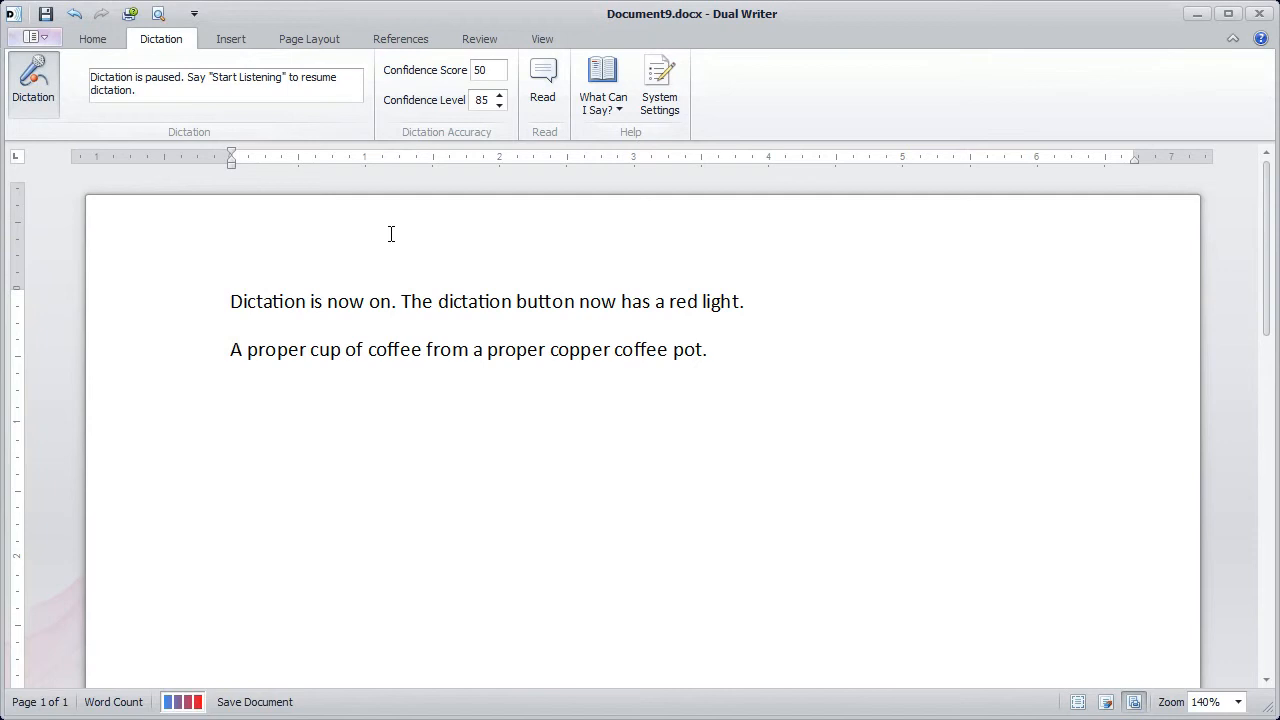
Step: Set the dictation confidence level to 50 and place the cursor at the end of the coffee pot sentence
left_click(499, 105)
left_click(499, 105)
left_click(499, 105)
left_click(499, 105)
left_click(499, 105)
left_click(499, 105)
left_click(499, 105)
left_click(499, 105)
left_click(499, 105)
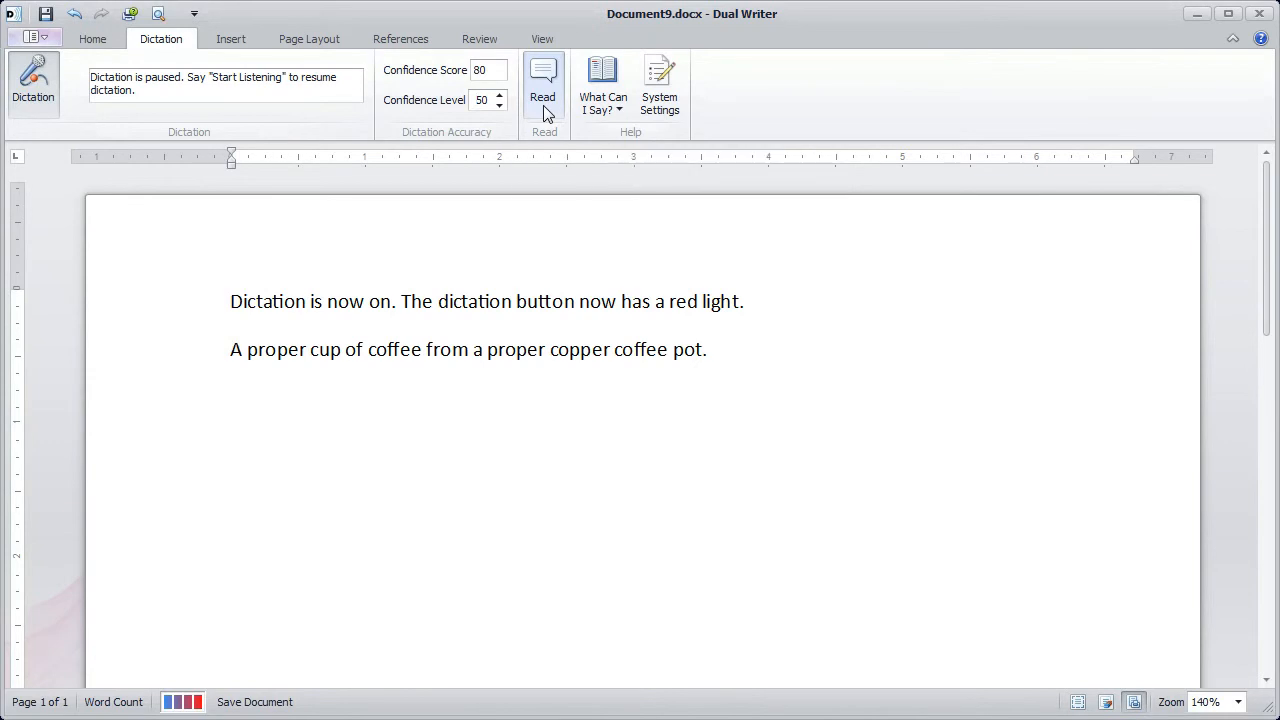
left_click(730, 366)
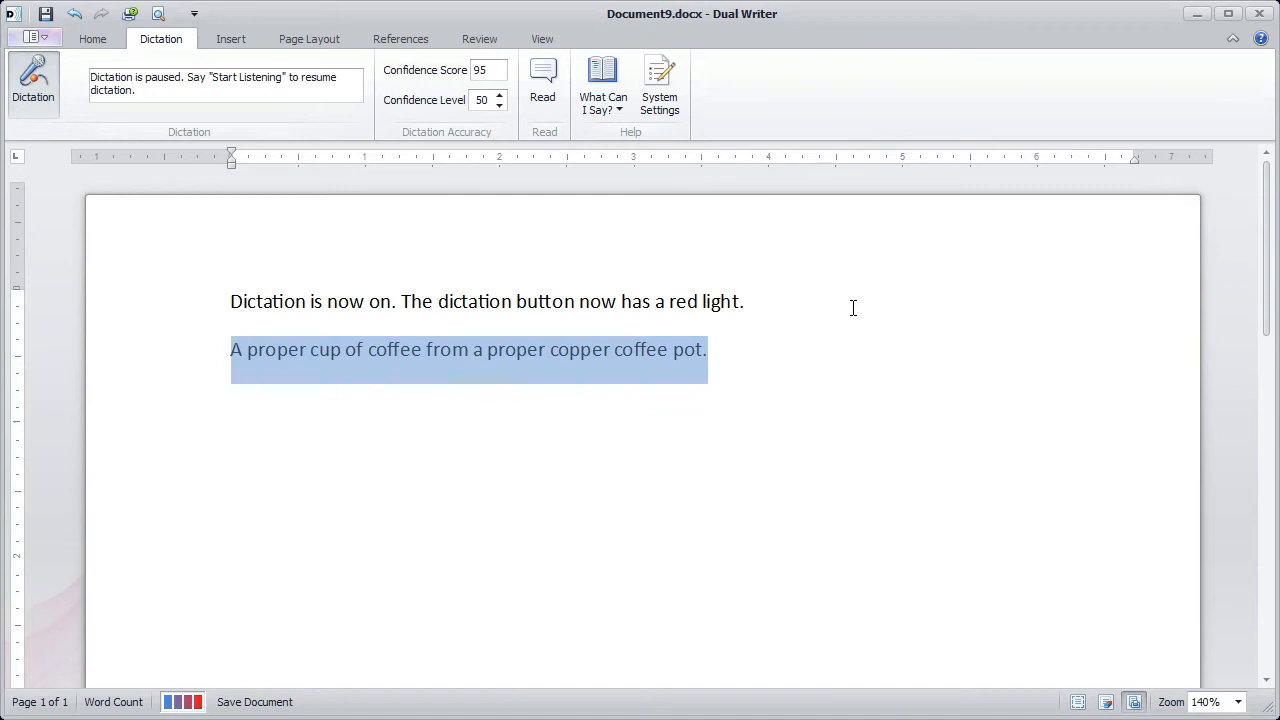
Step: Open the advanced speech options from the system speech settings and examine the available recognizer languages
left_click(657, 110)
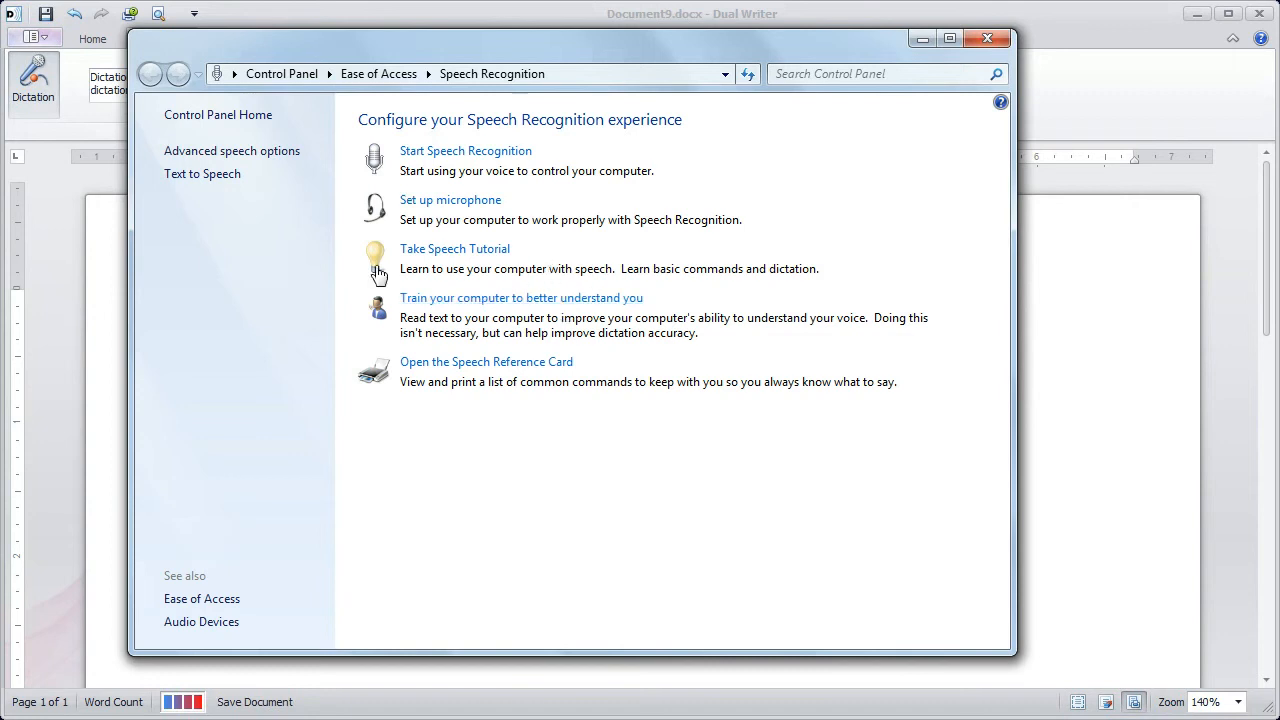
left_click(251, 156)
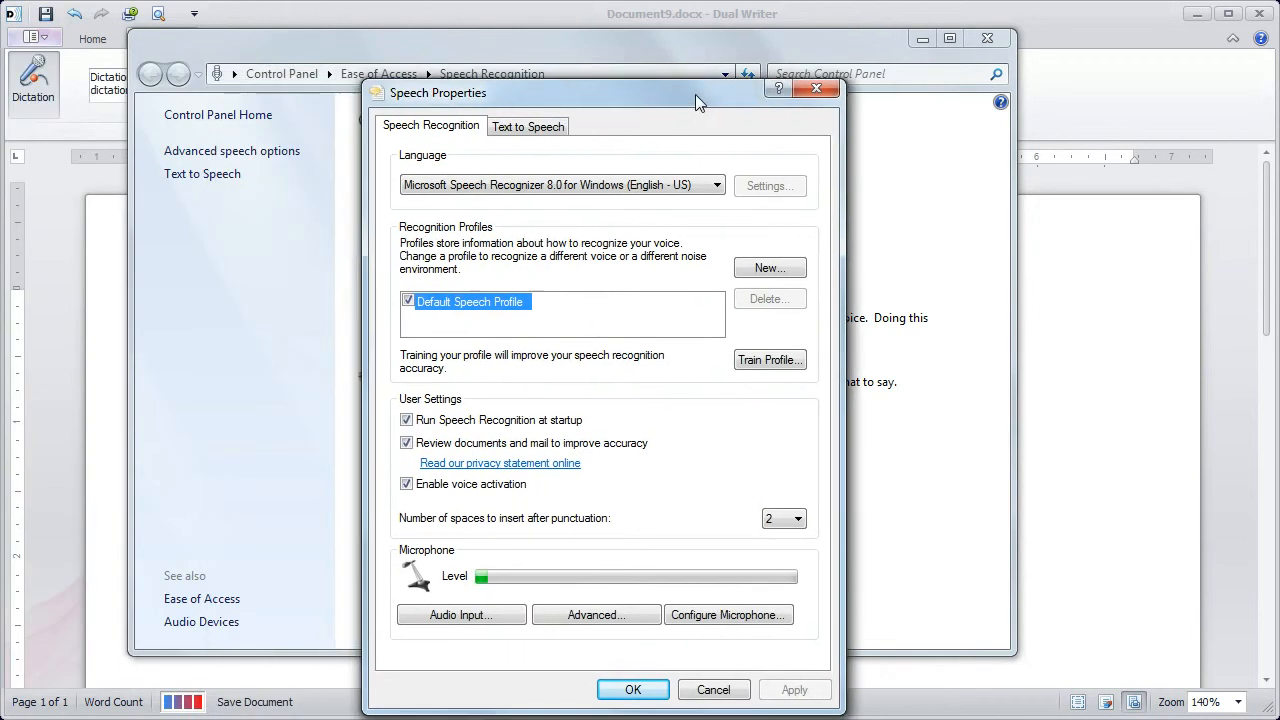
left_click_drag(689, 99, 696, 69)
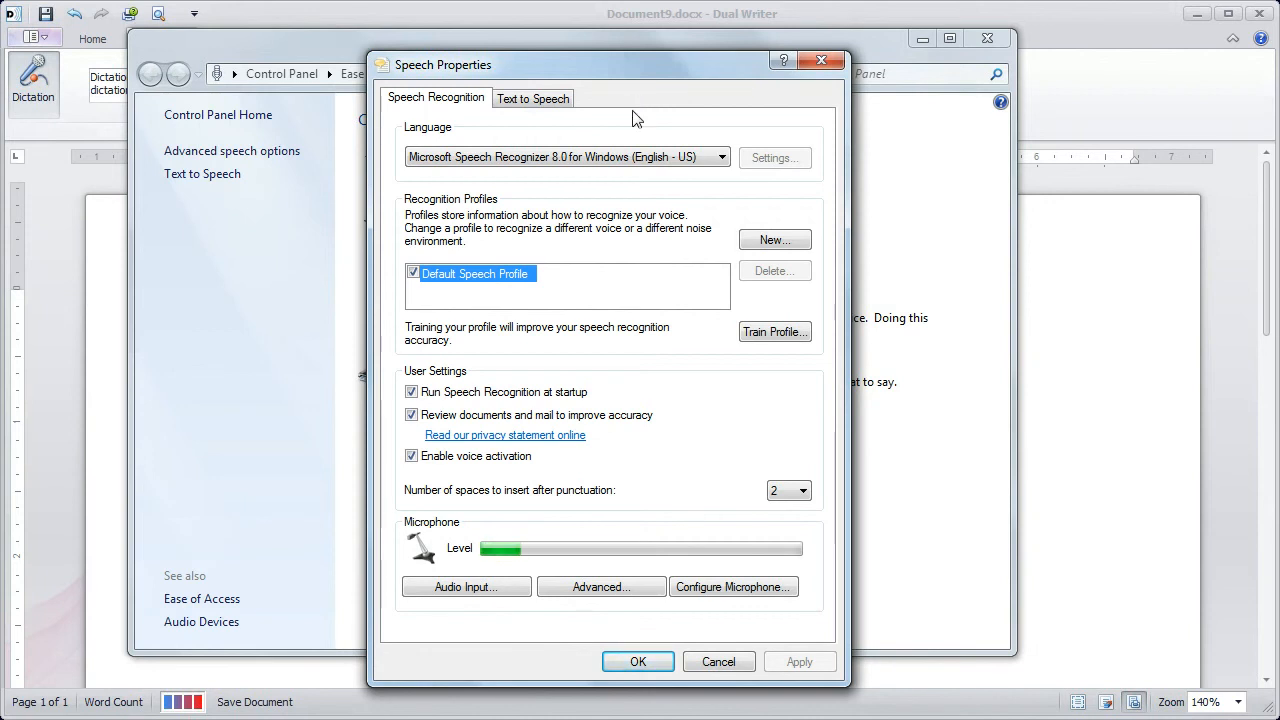
left_click(591, 157)
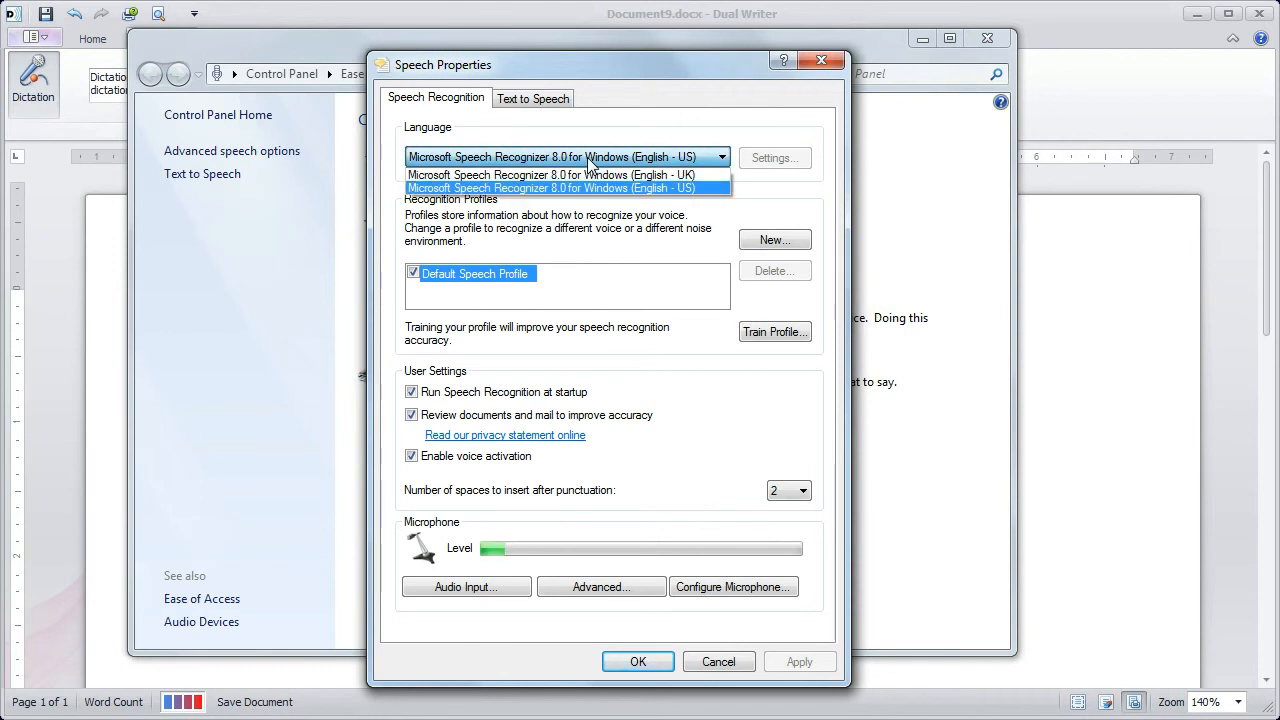
left_click(591, 157)
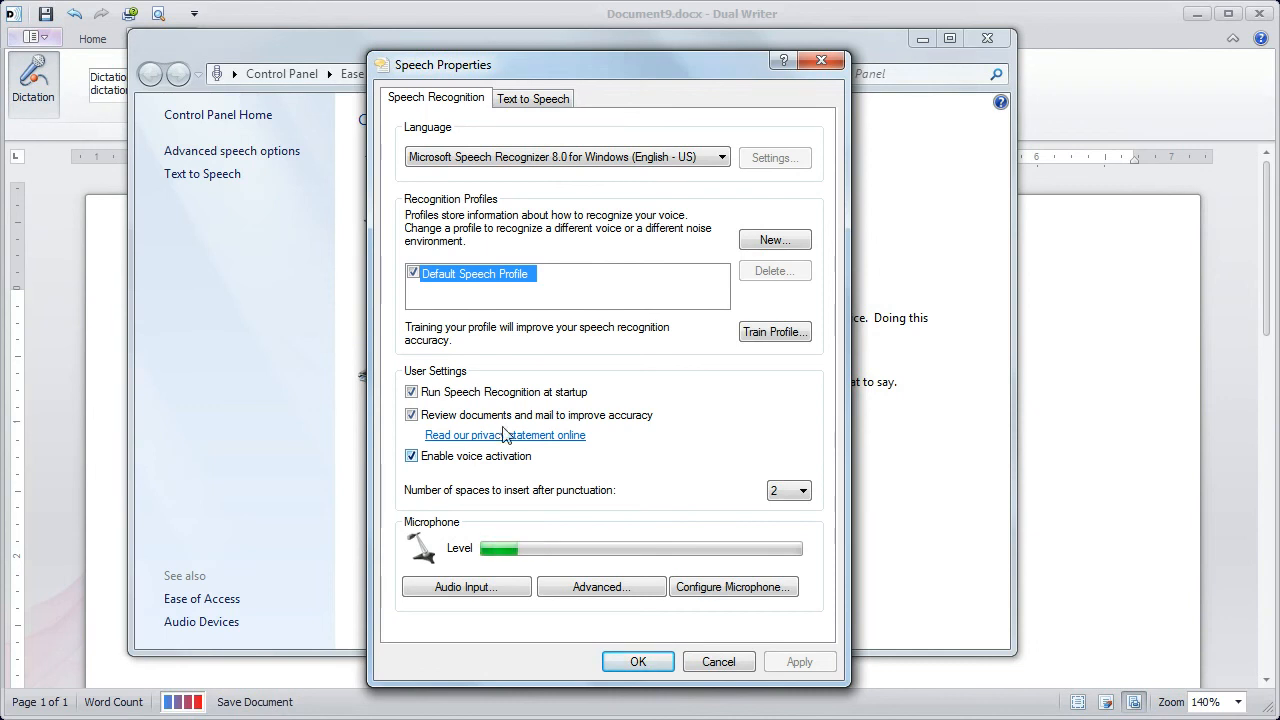
Step: Try disabling voice activation with speech recognition set to "Off: Do not listen to anything I say", and close the speech settings without saving
left_click_drag(906, 0, 672, 413)
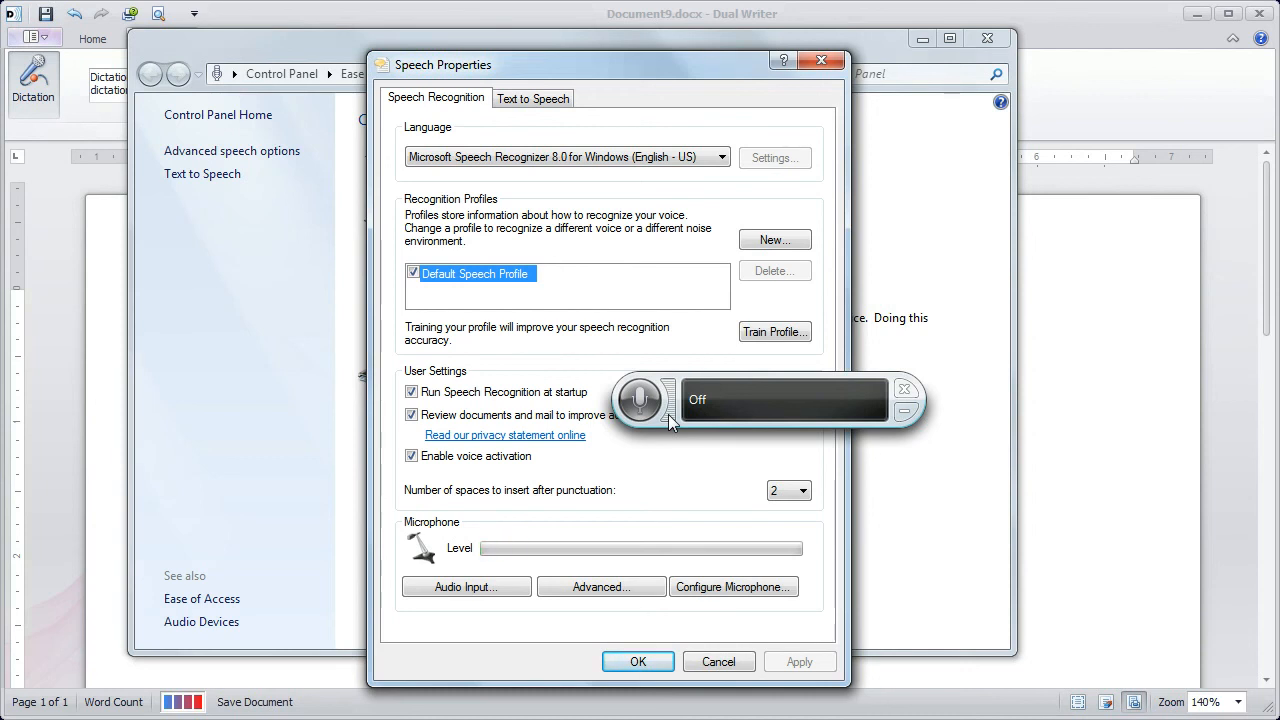
left_click(446, 459)
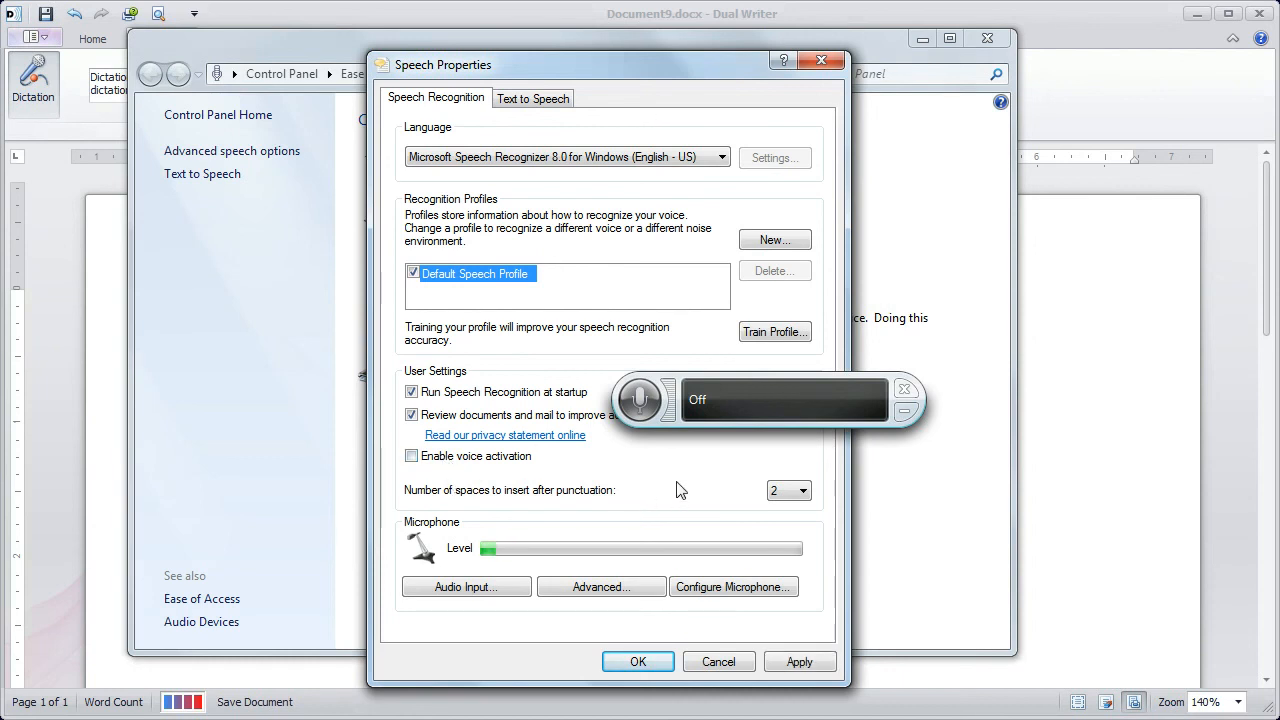
right_click(650, 400)
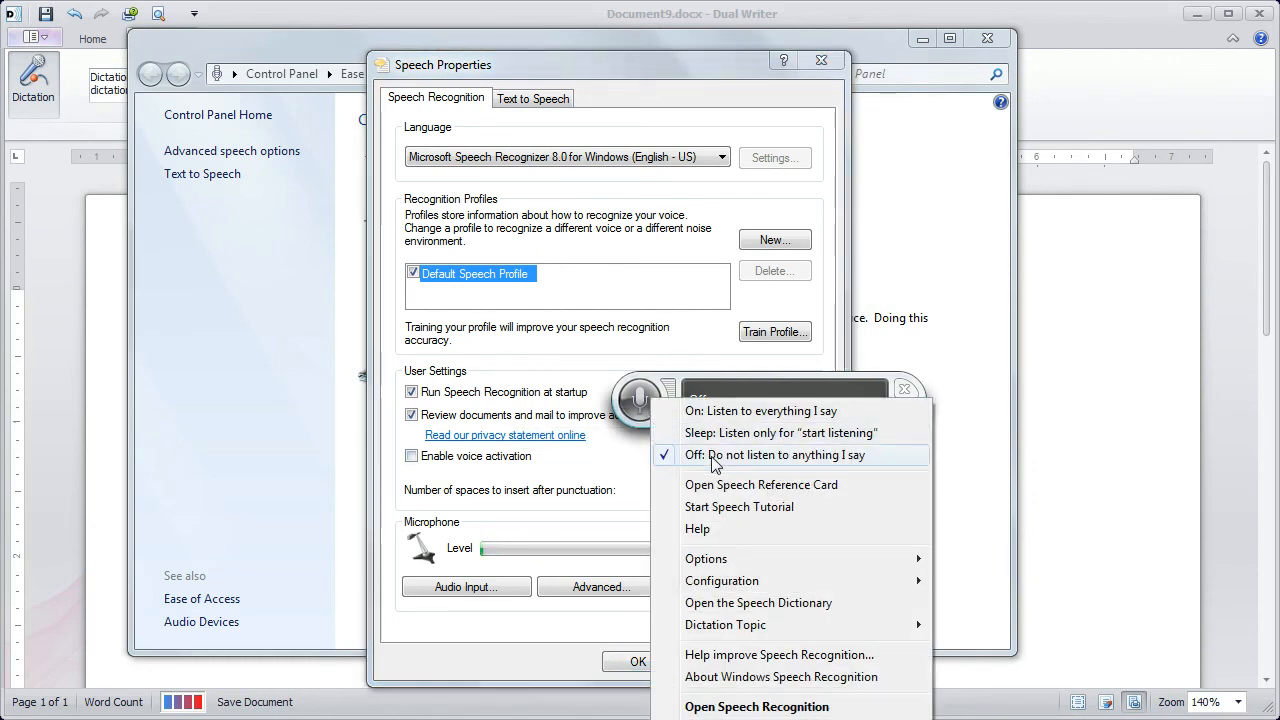
left_click(712, 455)
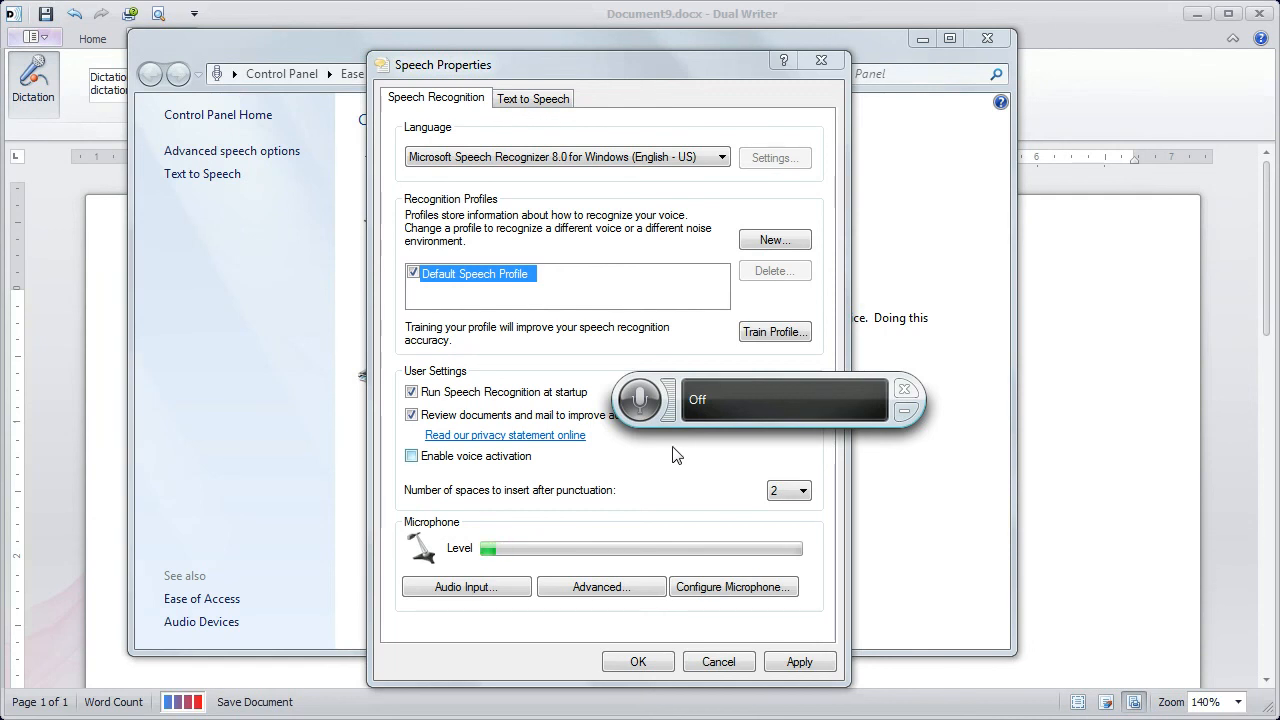
left_click_drag(667, 416, 830, 0)
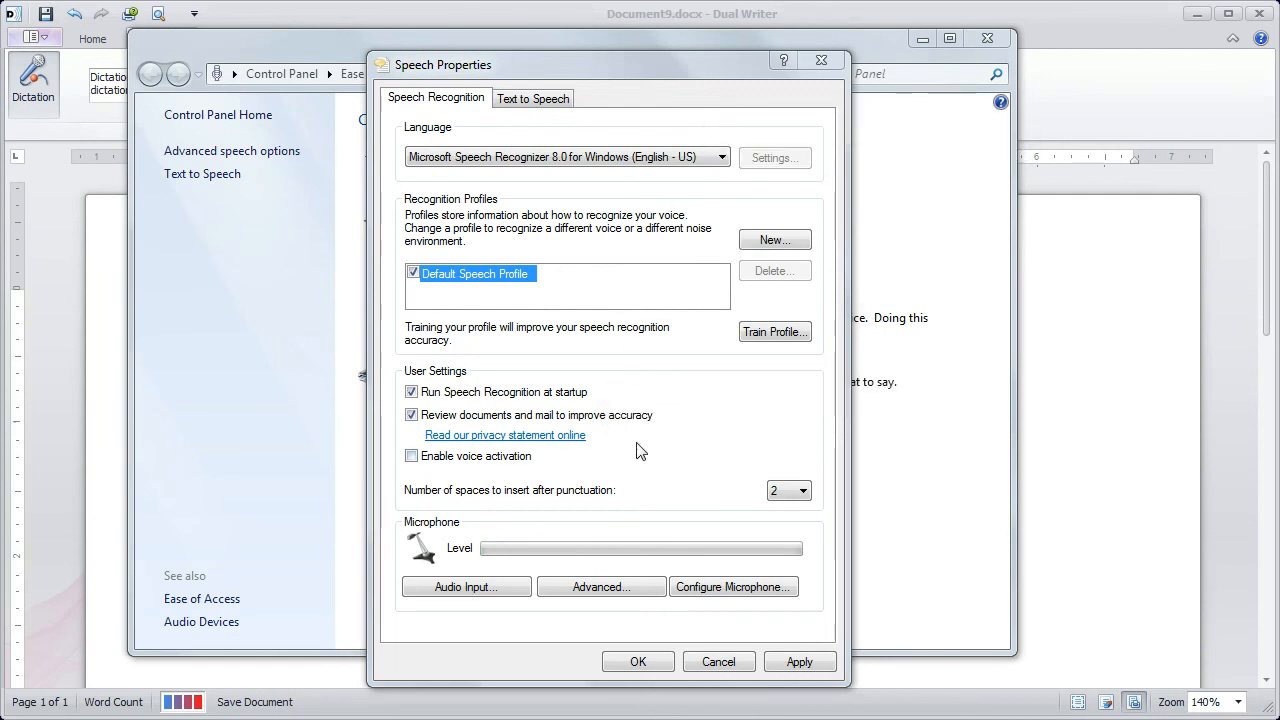
left_click(716, 657)
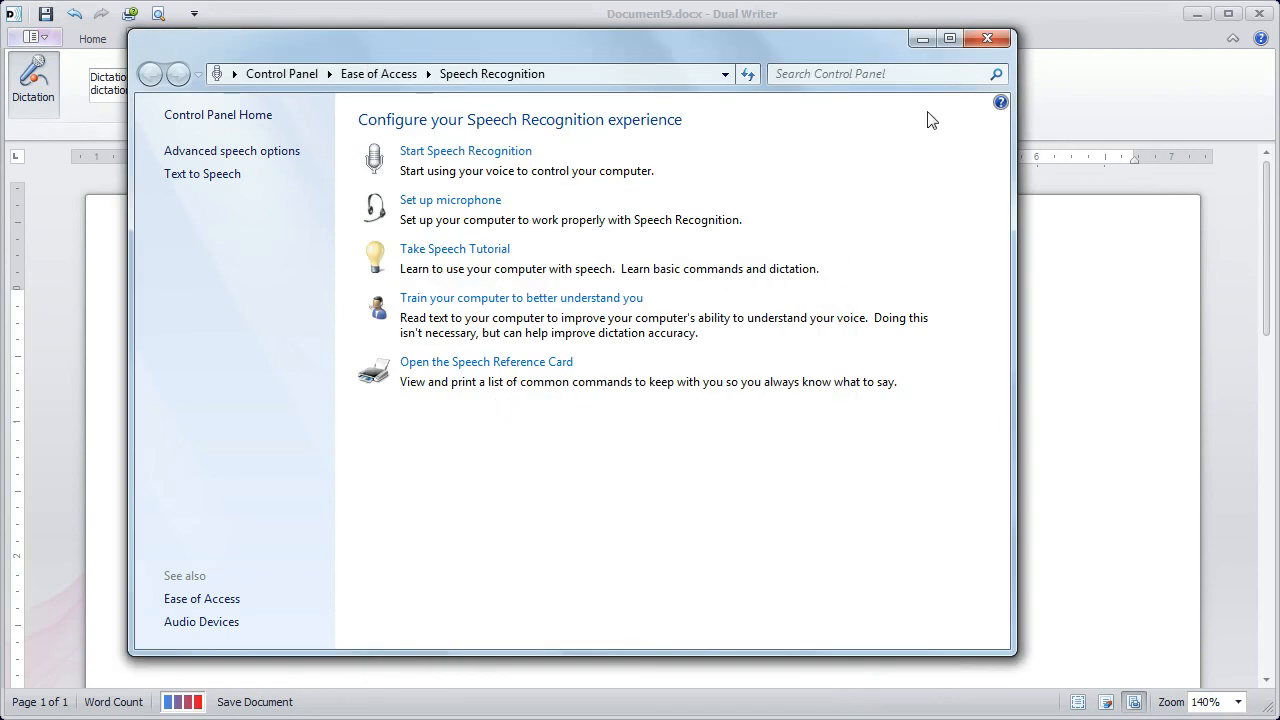
left_click(976, 42)
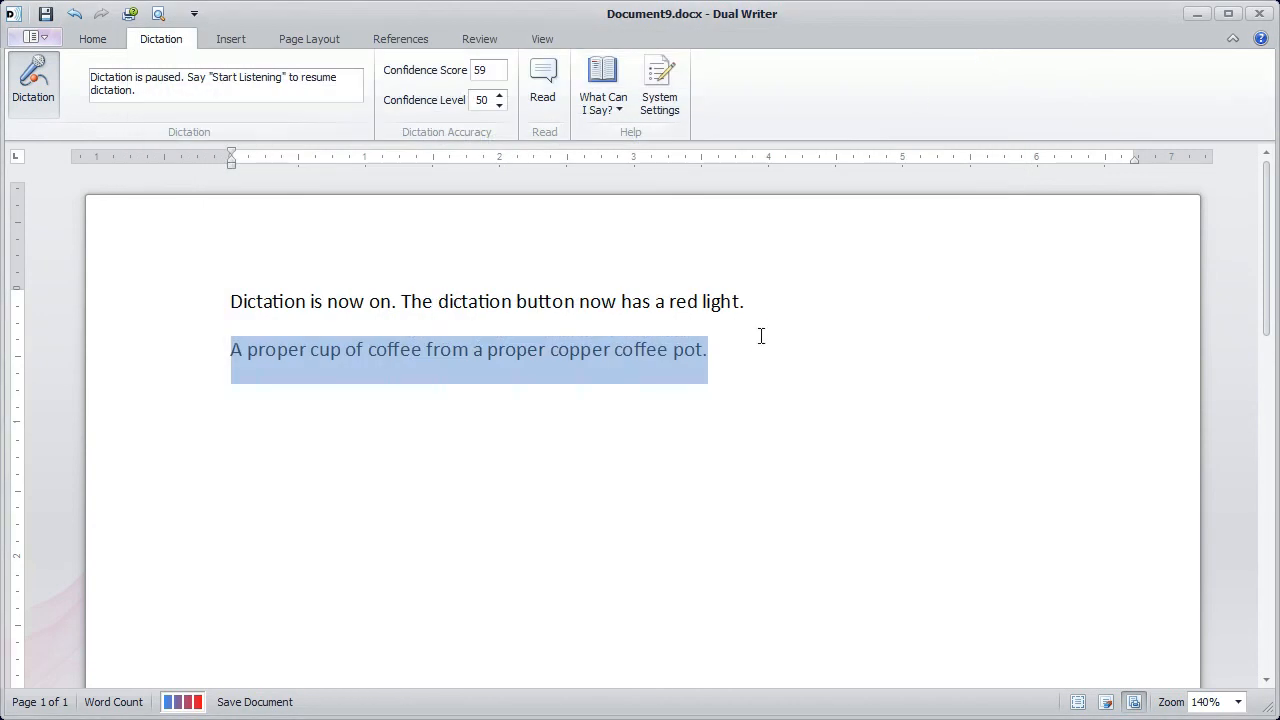